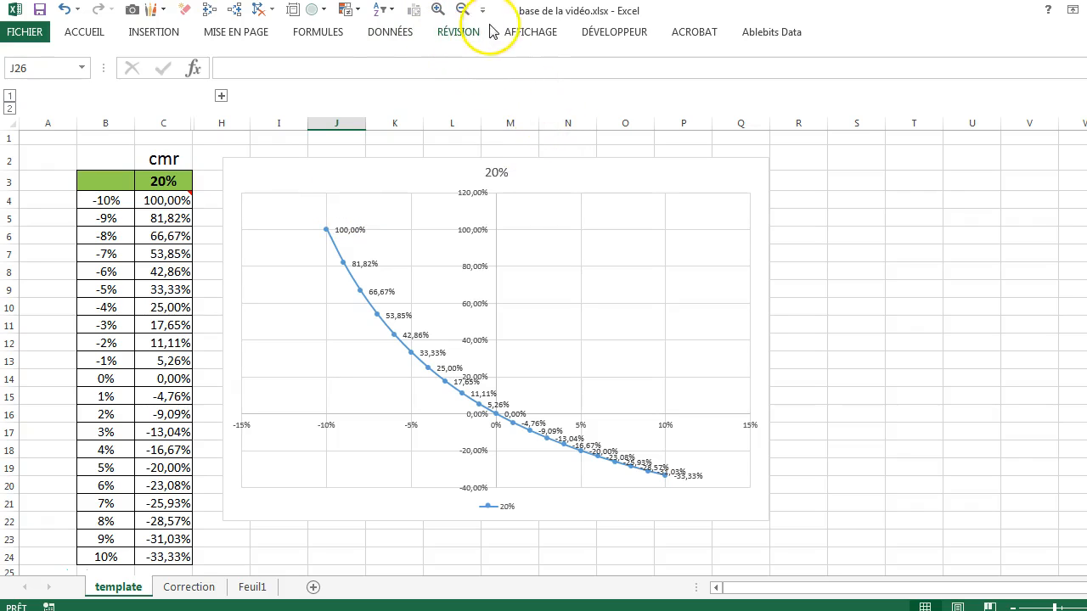
Check in the ribbon customization options that the Développeur tab is enabled
{"action": "left_click", "coordinate": [19, 32]}
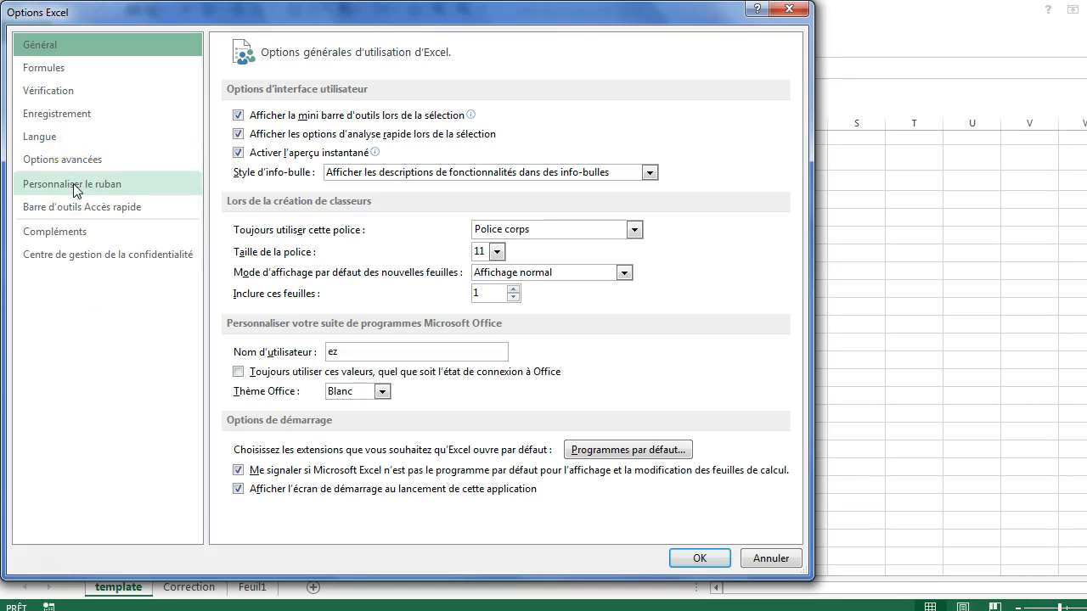
{"action": "left_click", "coordinate": [75, 188]}
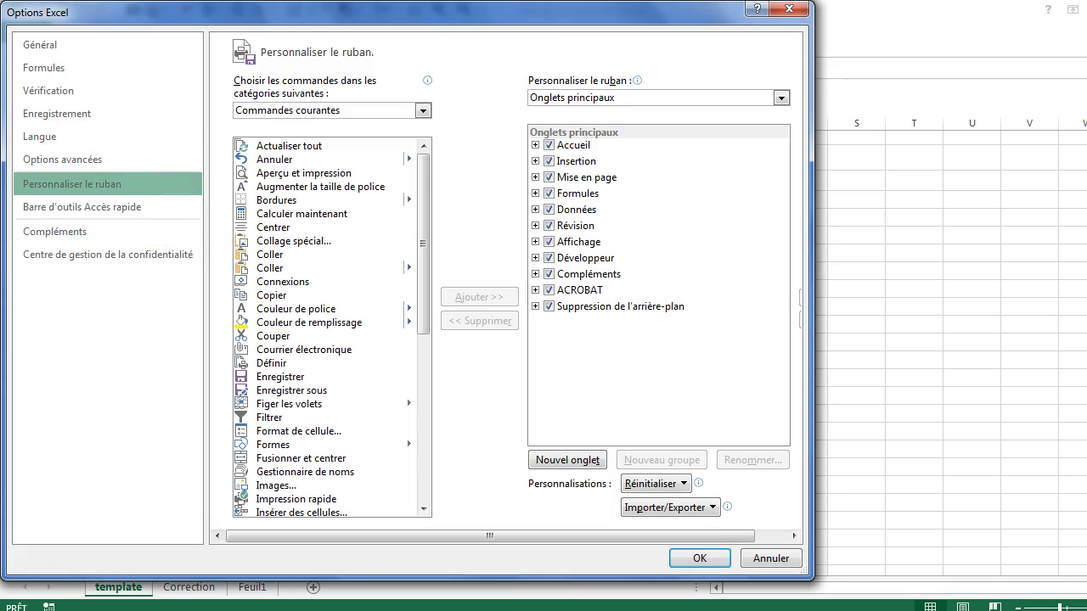
{"action": "left_click", "coordinate": [698, 559]}
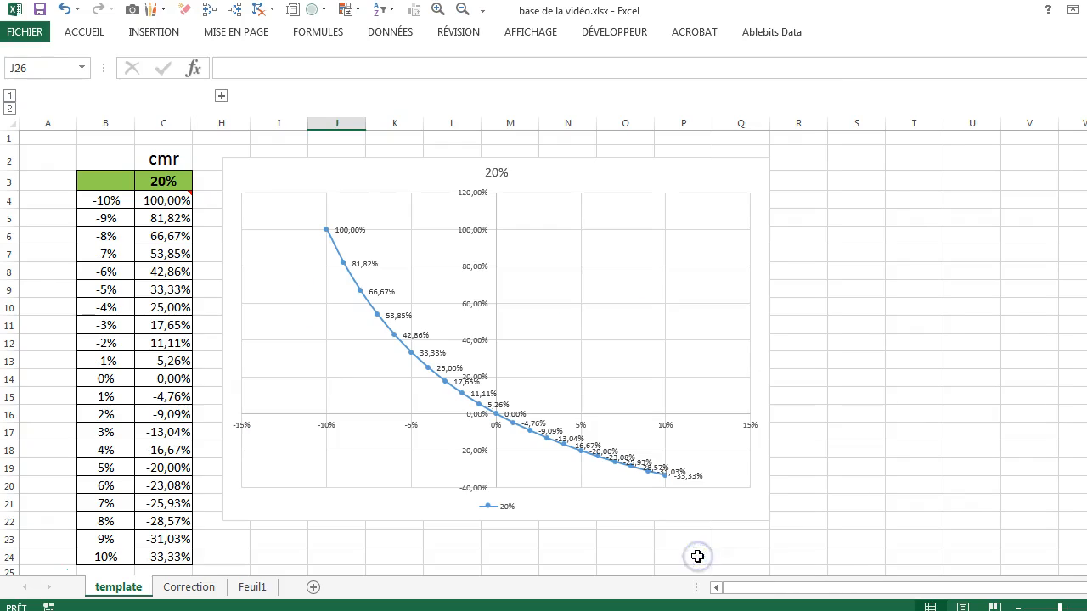
Insert a horizontal form-control scroll bar in row 1 above the table, spanning cells B1 to C1
{"action": "left_click", "coordinate": [629, 32]}
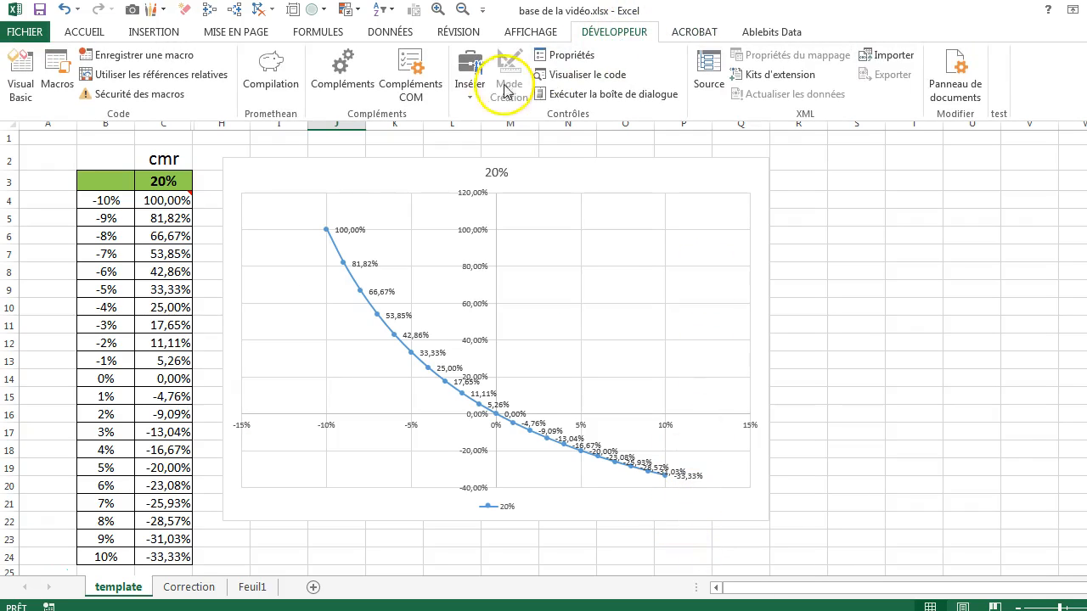
{"action": "left_click", "coordinate": [472, 98]}
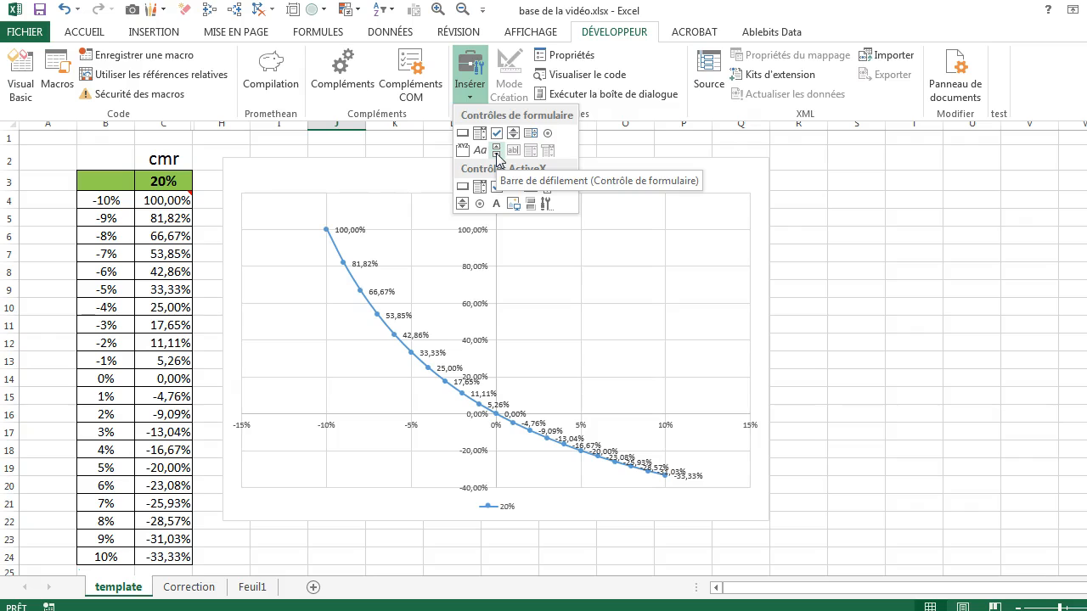
{"action": "left_click", "coordinate": [496, 153]}
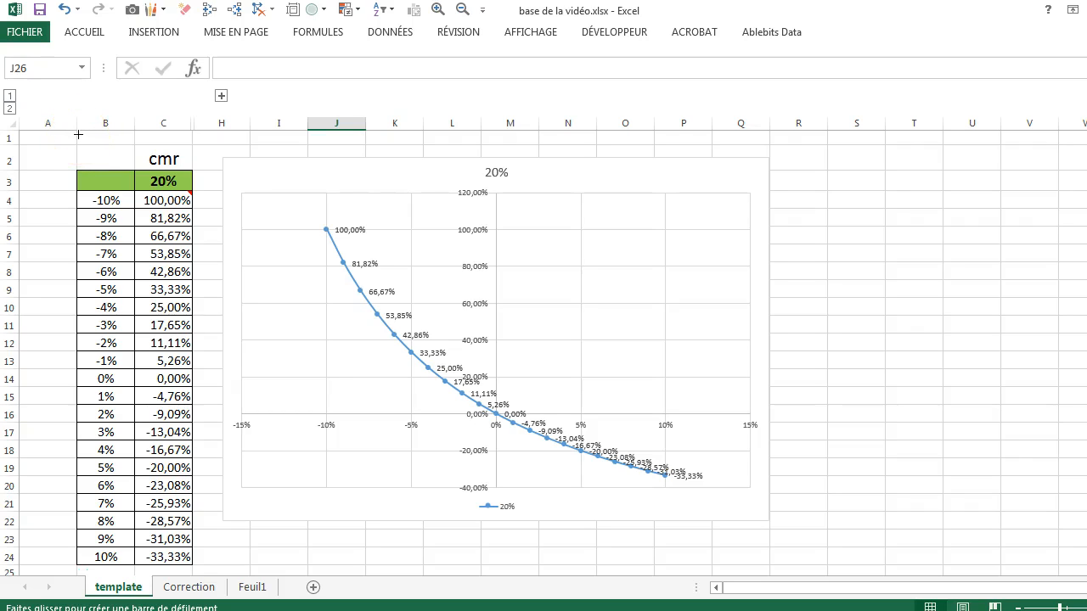
{"action": "left_click_drag", "start_coordinate": [78, 134], "coordinate": [195, 145]}
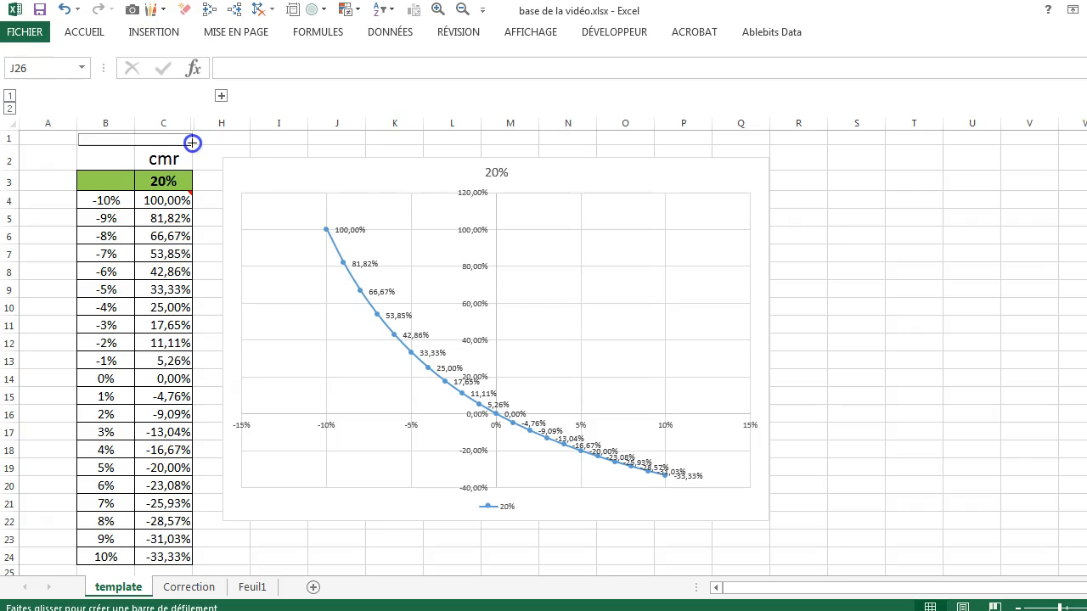
{"action": "left_click_drag", "start_coordinate": [192, 143], "coordinate": [193, 143]}
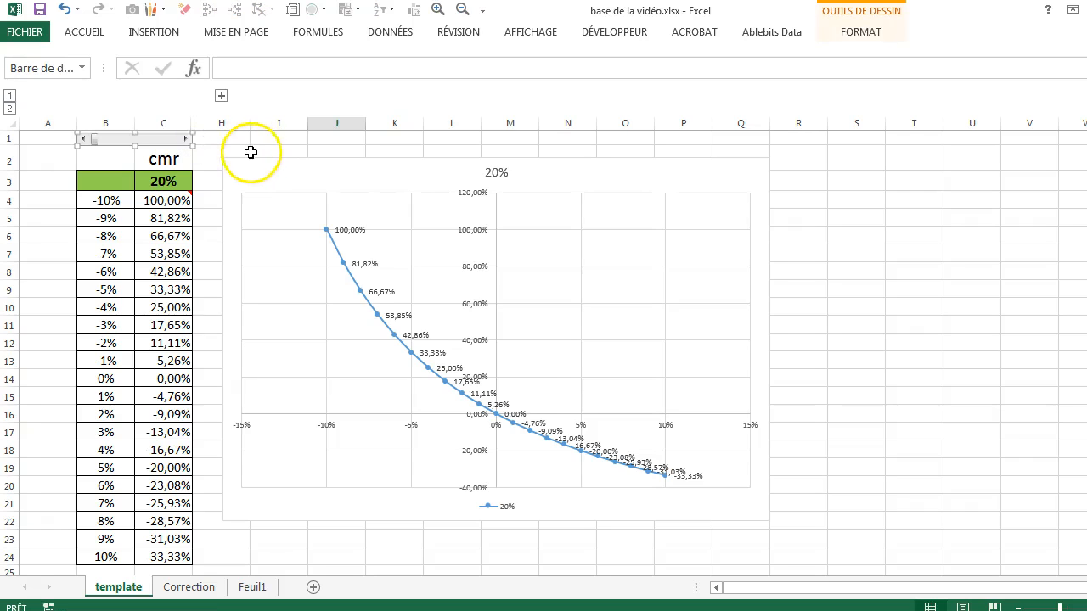
Configure the scroll bar control with minimum value 11, maximum value 99 and linked cell $H$1
{"action": "right_click", "coordinate": [179, 141]}
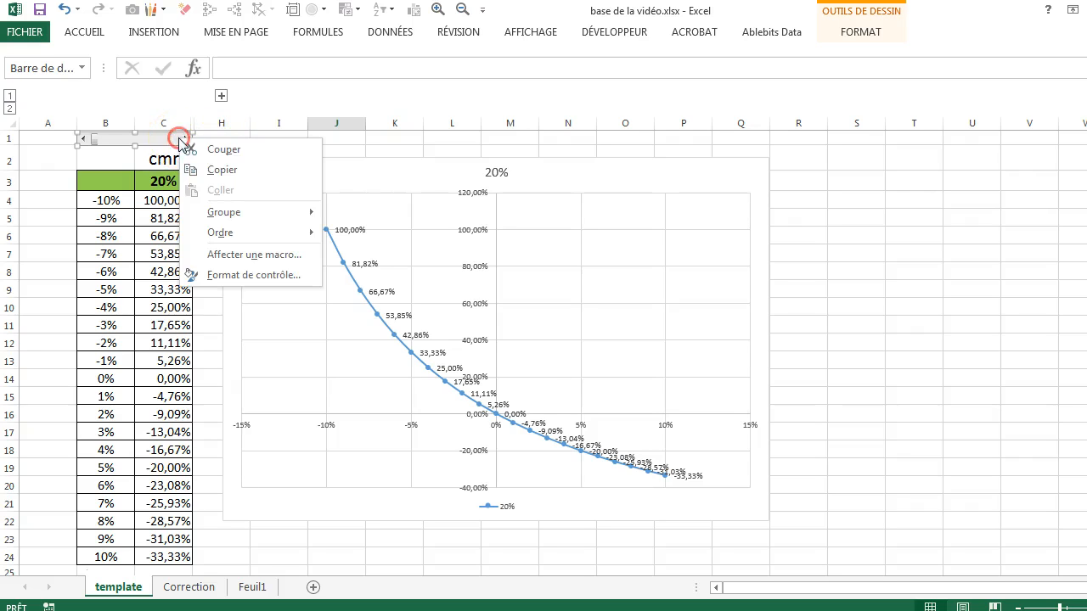
{"action": "left_click", "coordinate": [304, 275]}
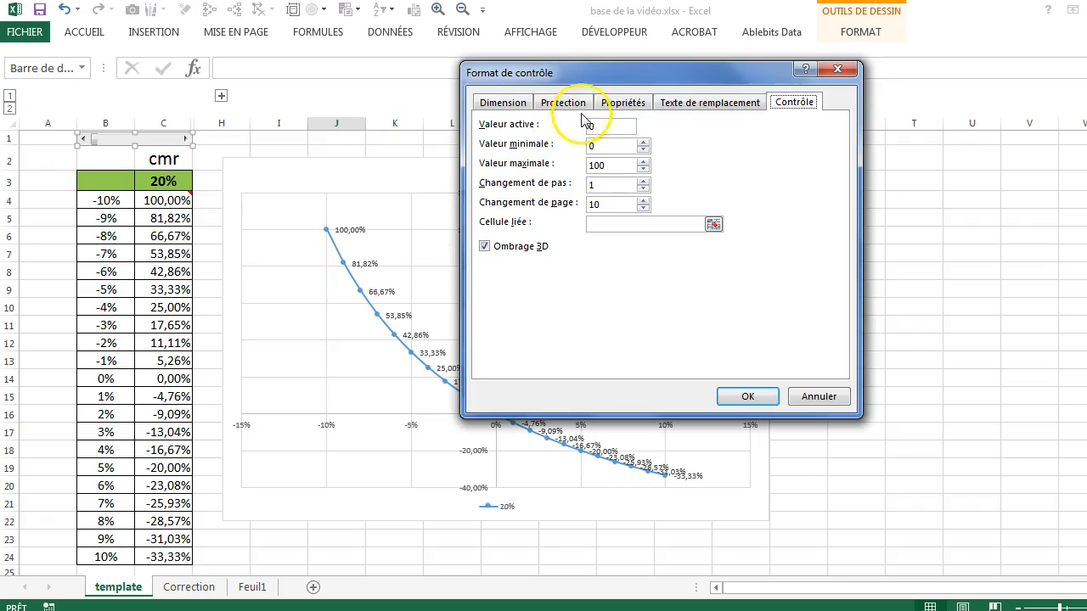
{"action": "left_click_drag", "start_coordinate": [606, 81], "coordinate": [509, 125]}
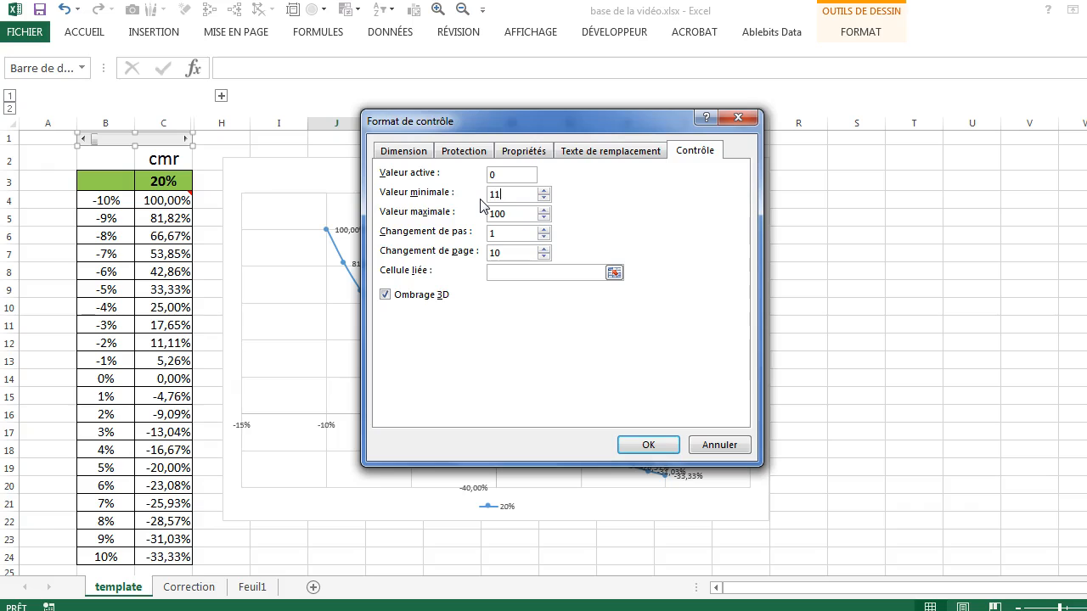
{"action": "left_click_drag", "start_coordinate": [513, 214], "coordinate": [476, 208]}
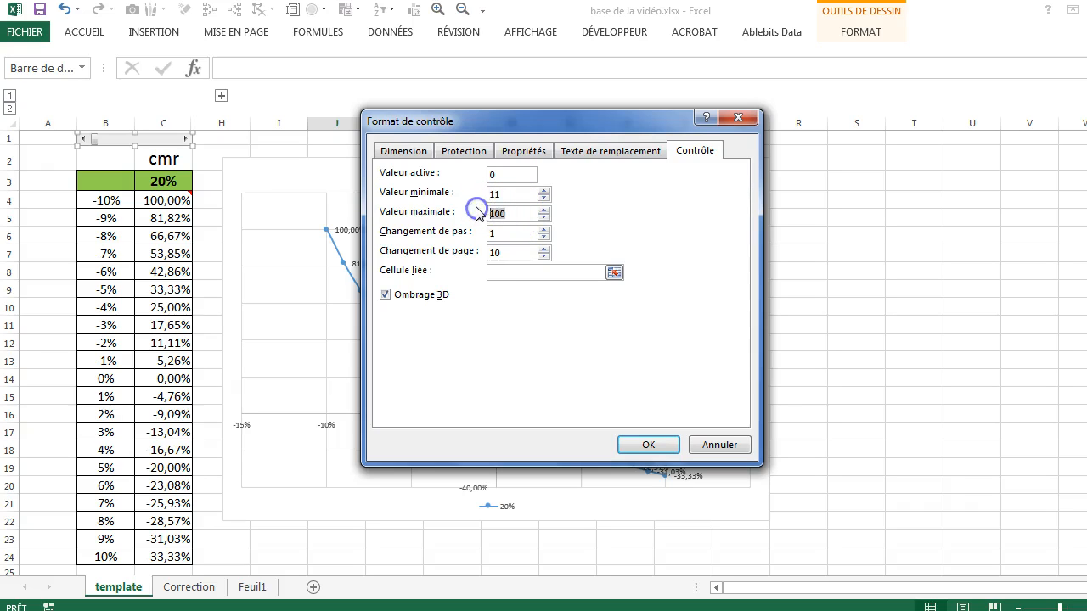
{"action": "type", "text": "99"}
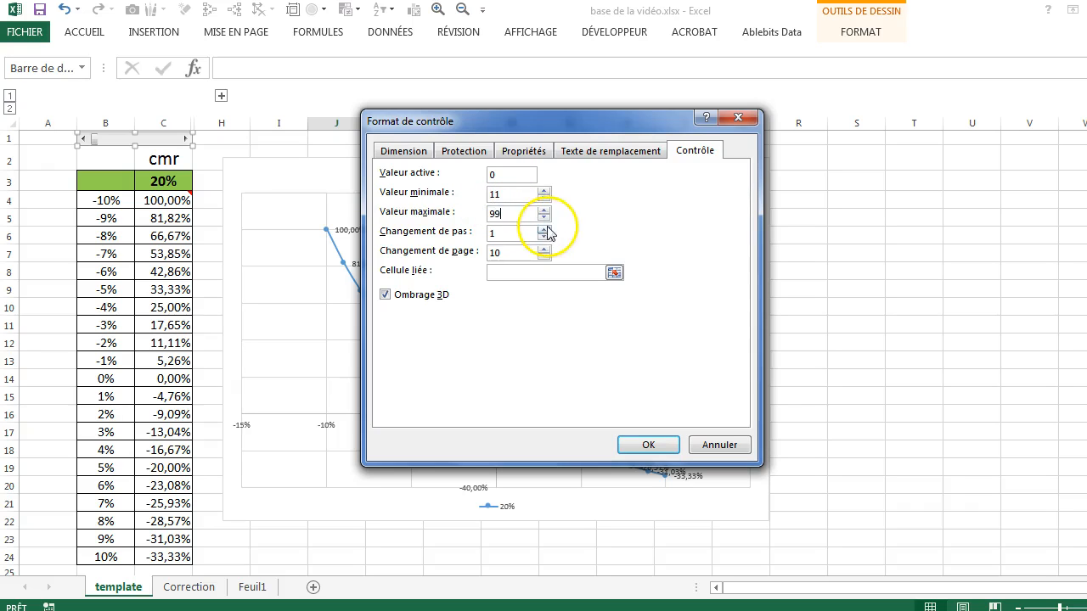
{"action": "left_click", "coordinate": [503, 273]}
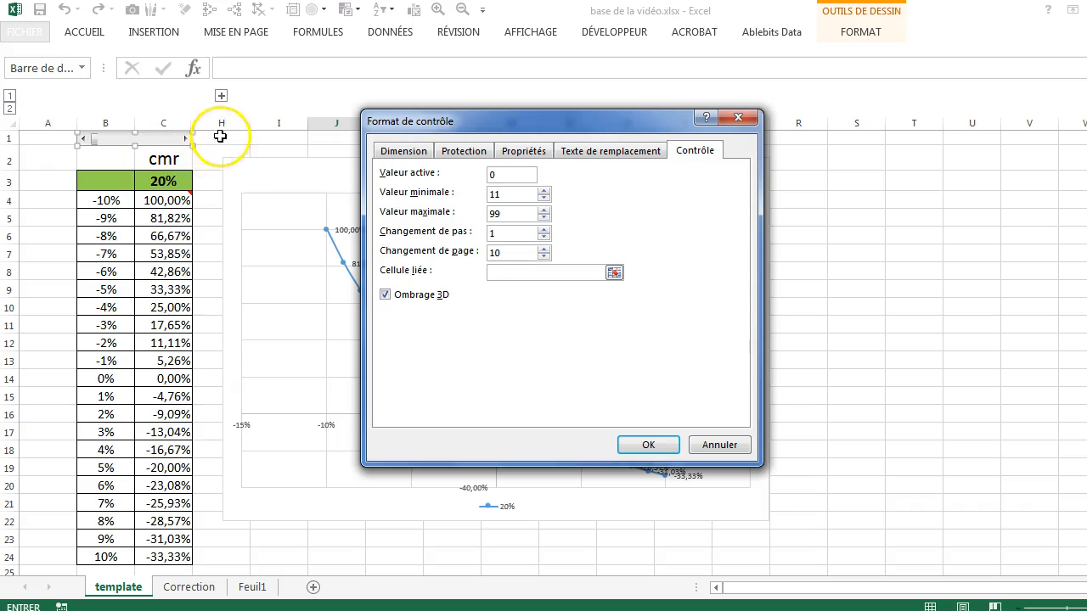
{"action": "left_click", "coordinate": [222, 136]}
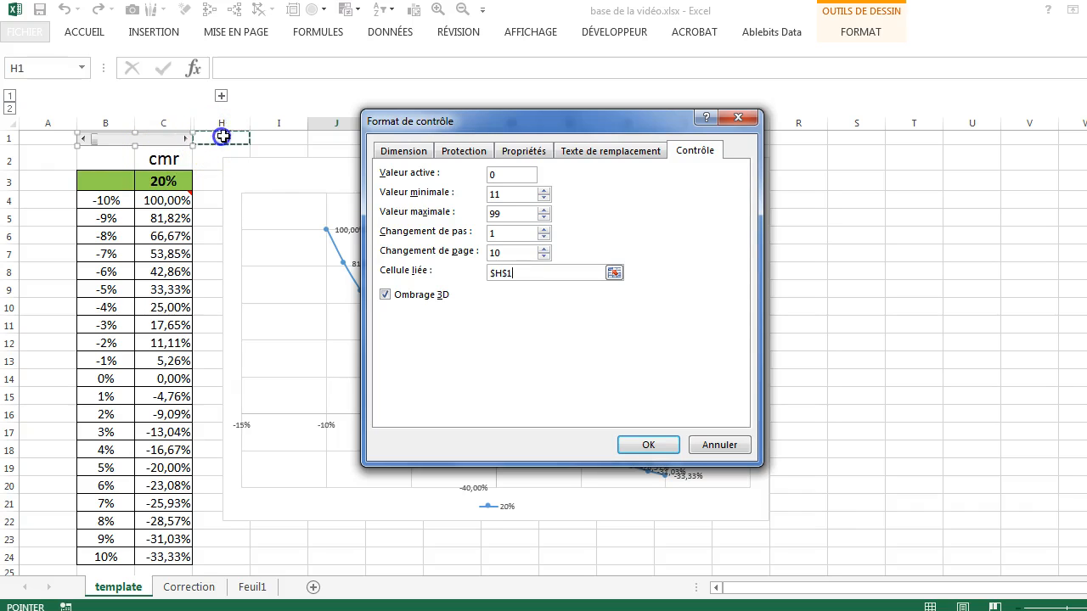
{"action": "left_click", "coordinate": [646, 447]}
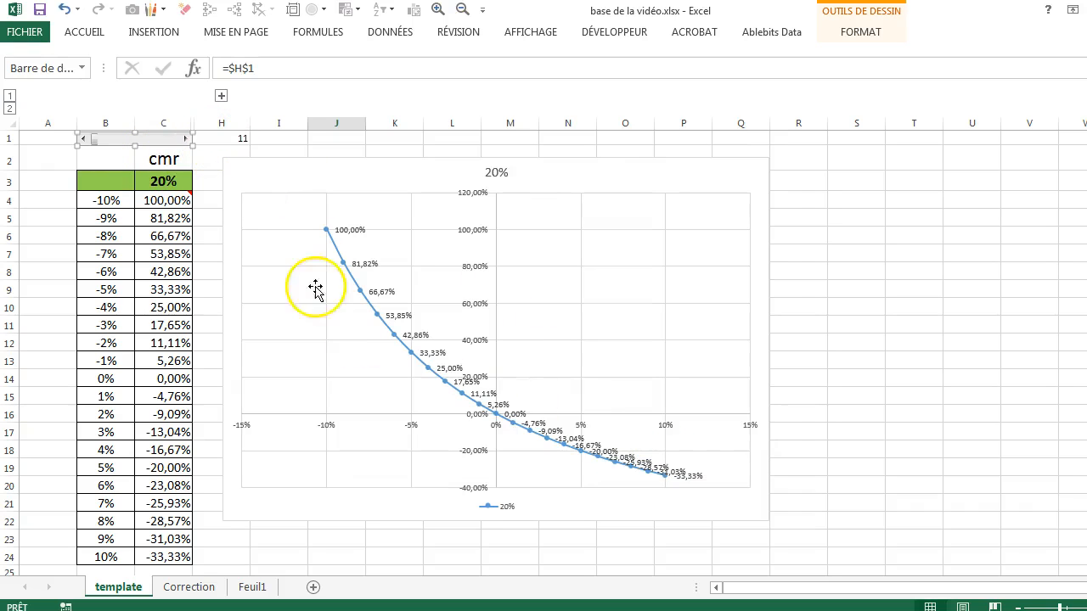
Test the scroll bar by stepping its value up and down, paging along its track and moving its slider
{"action": "left_click", "coordinate": [39, 163]}
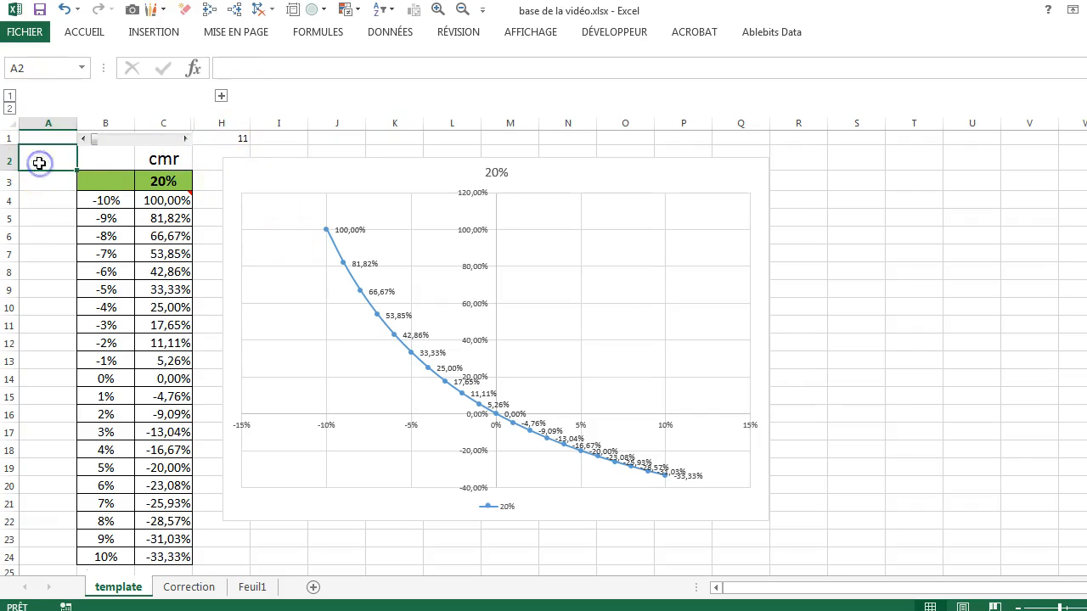
{"action": "left_click", "coordinate": [184, 139]}
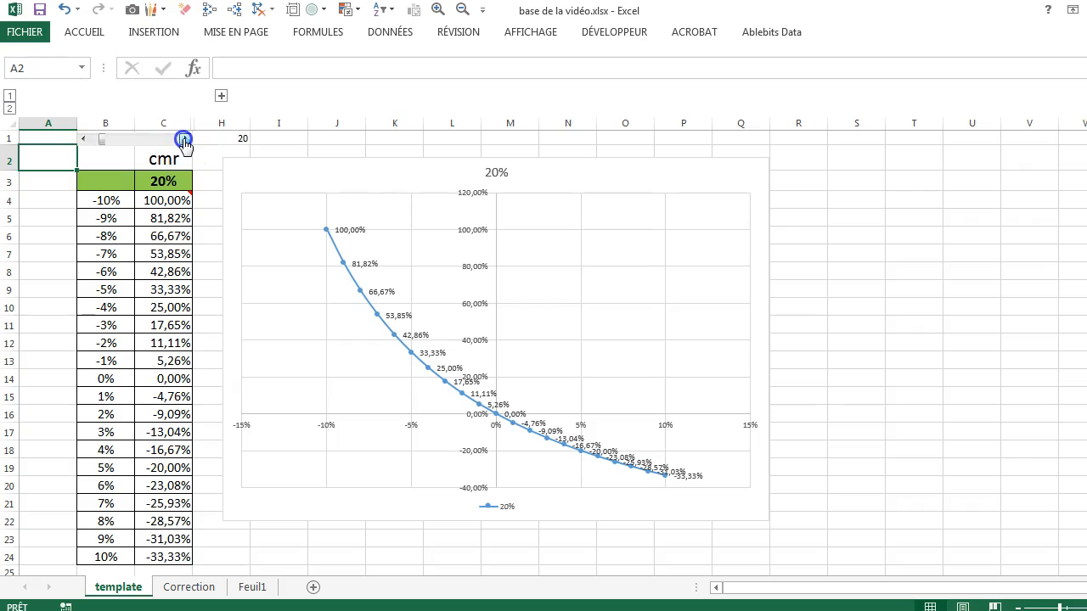
{"action": "left_click", "coordinate": [185, 140]}
{"action": "left_click", "coordinate": [185, 140]}
{"action": "left_click", "coordinate": [185, 140]}
{"action": "left_click", "coordinate": [185, 140]}
{"action": "left_click", "coordinate": [185, 140]}
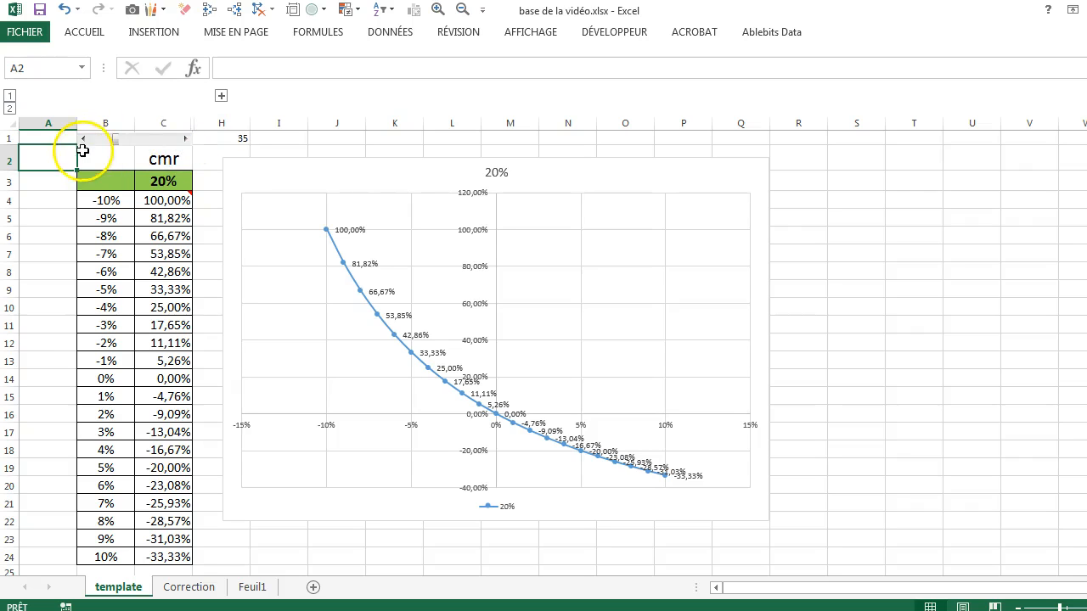
{"action": "left_click", "coordinate": [83, 142]}
{"action": "left_click", "coordinate": [83, 141]}
{"action": "left_click", "coordinate": [83, 142]}
{"action": "left_click", "coordinate": [152, 140]}
{"action": "left_click", "coordinate": [152, 142]}
{"action": "left_click", "coordinate": [151, 142]}
{"action": "left_click", "coordinate": [150, 142]}
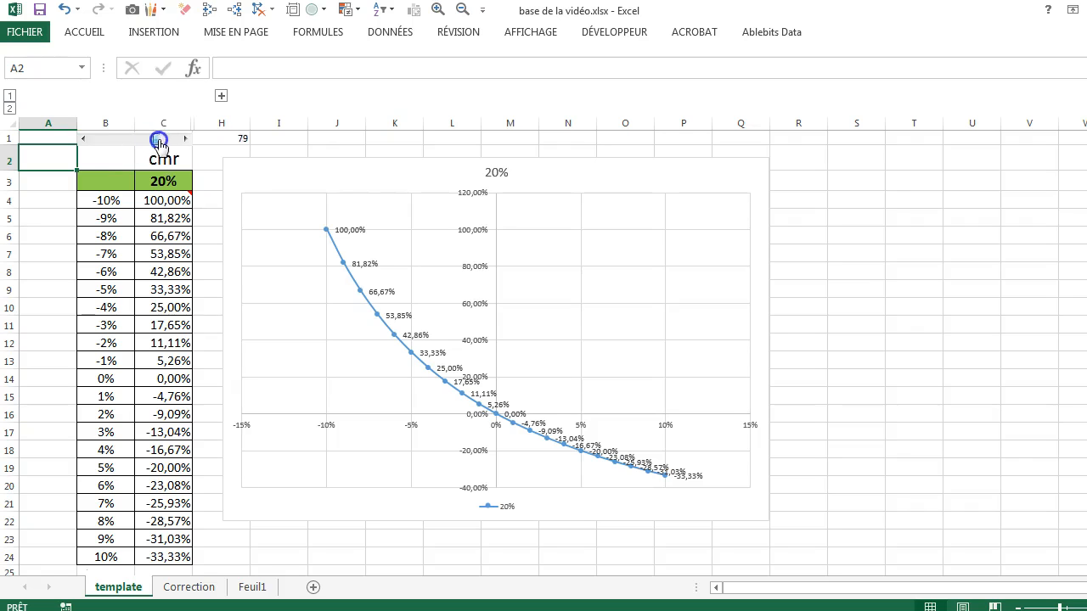
{"action": "mouse_move", "coordinate": [148, 142]}
{"action": "left_mouse_down"}
{"action": "mouse_move", "coordinate": [117, 142]}
{"action": "mouse_move", "coordinate": [153, 140]}
{"action": "left_mouse_up"}
Replace the cmr percentage in cell C3 with the formula =H1/100
{"action": "left_click", "coordinate": [162, 180]}
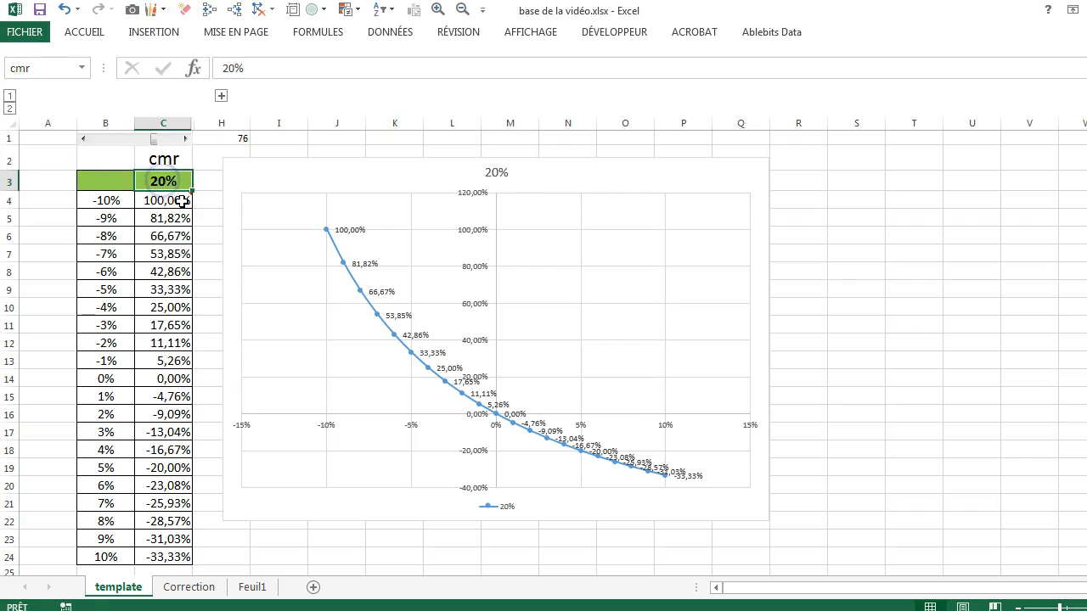
{"action": "mouse_move", "coordinate": [182, 199]}
{"action": "type", "text": ")"}
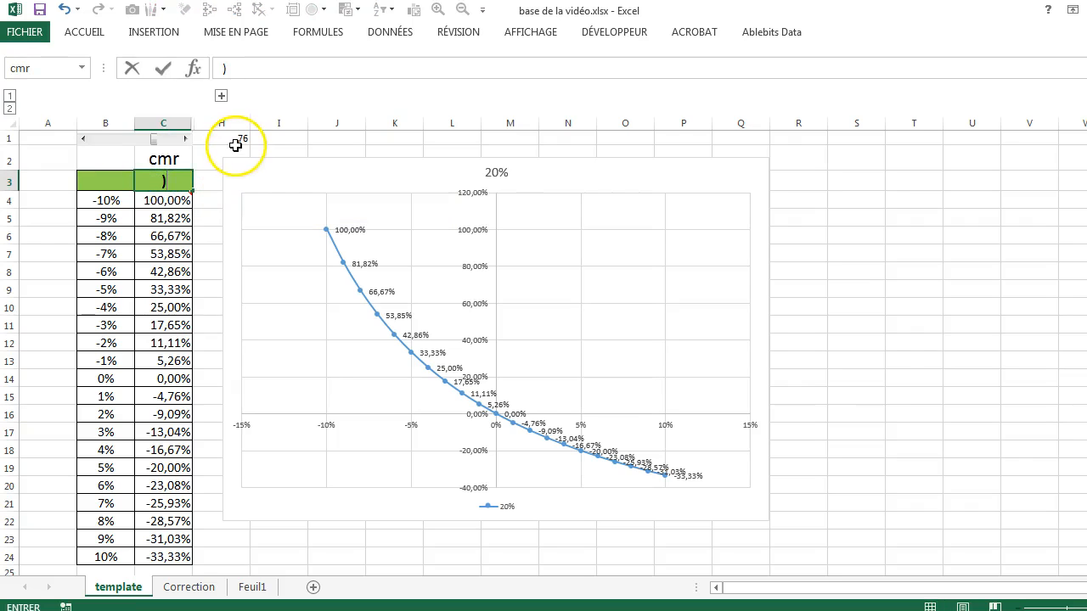
{"action": "type", "text": "="}
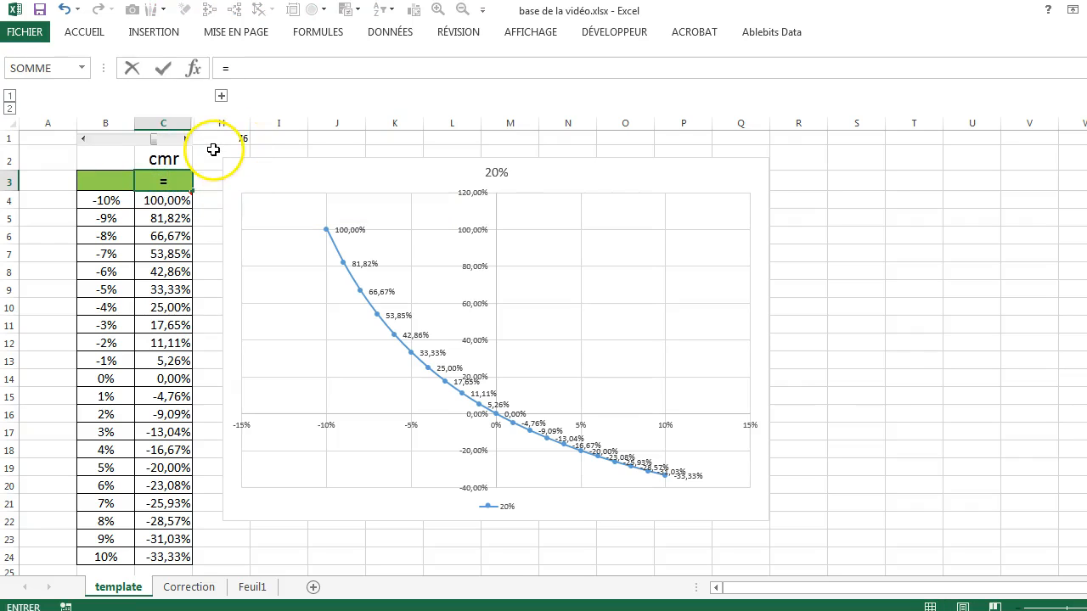
{"action": "left_click", "coordinate": [235, 142]}
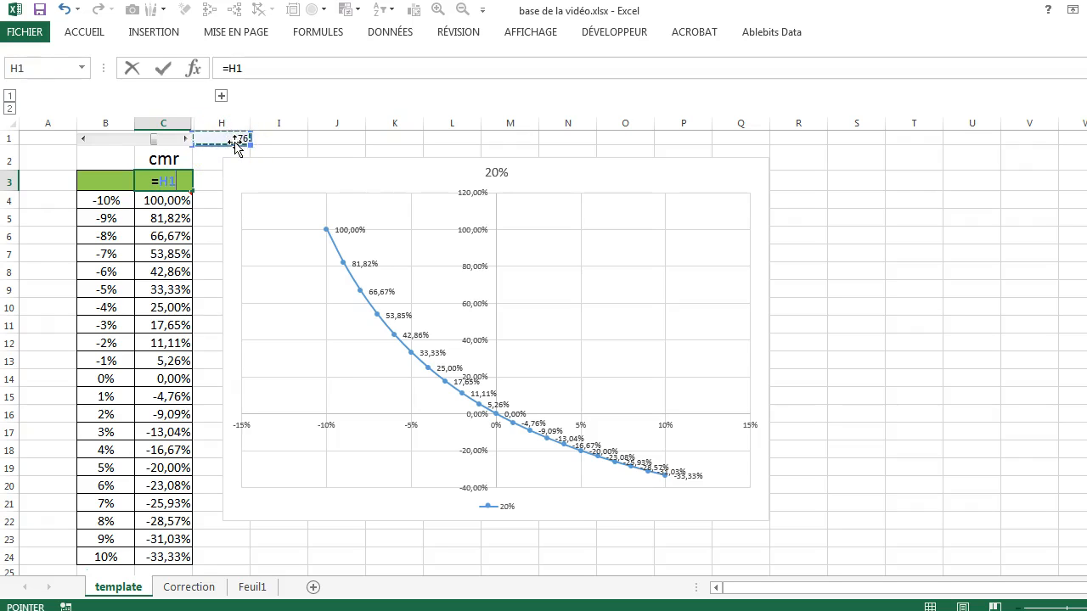
{"action": "type", "text": "/100"}
{"action": "key", "text": "Return"}
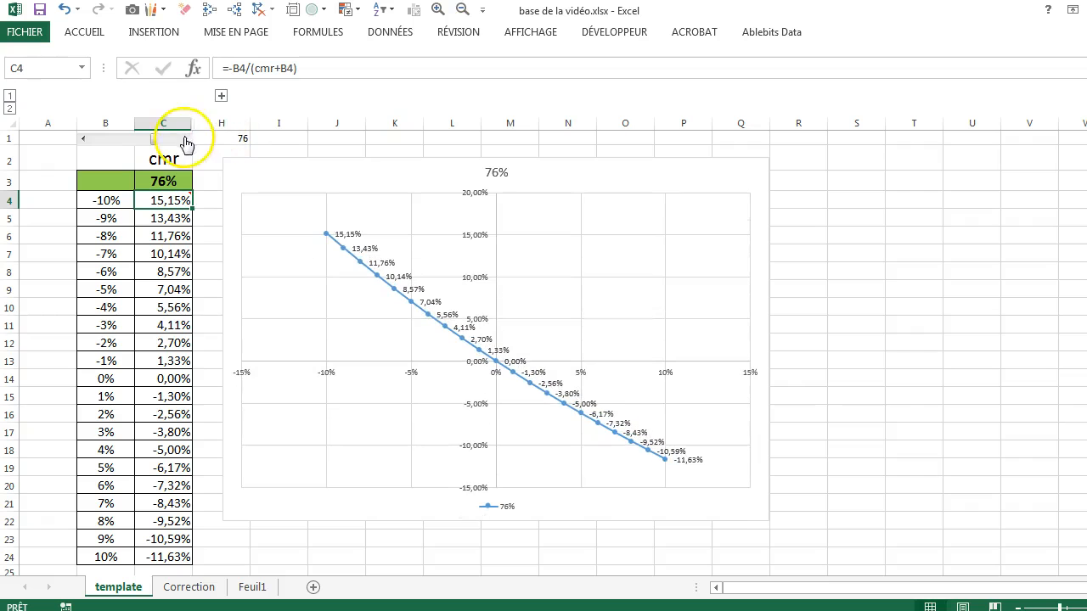
Lower the scroll bar value step by step to 65
{"action": "left_click", "coordinate": [83, 141]}
{"action": "left_click", "coordinate": [84, 141]}
{"action": "left_click", "coordinate": [83, 141]}
{"action": "left_click", "coordinate": [83, 141]}
{"action": "left_click", "coordinate": [83, 141]}
{"action": "left_click", "coordinate": [83, 140]}
{"action": "left_click", "coordinate": [84, 141]}
{"action": "left_click", "coordinate": [83, 141]}
{"action": "left_click", "coordinate": [84, 141]}
{"action": "left_click", "coordinate": [84, 142]}
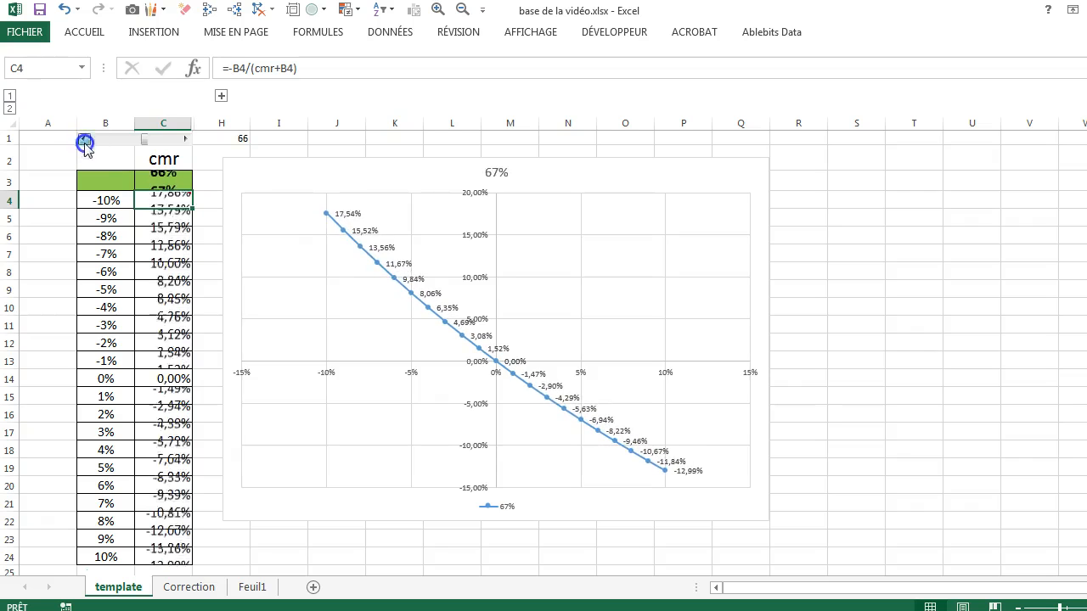
{"action": "left_click", "coordinate": [84, 142]}
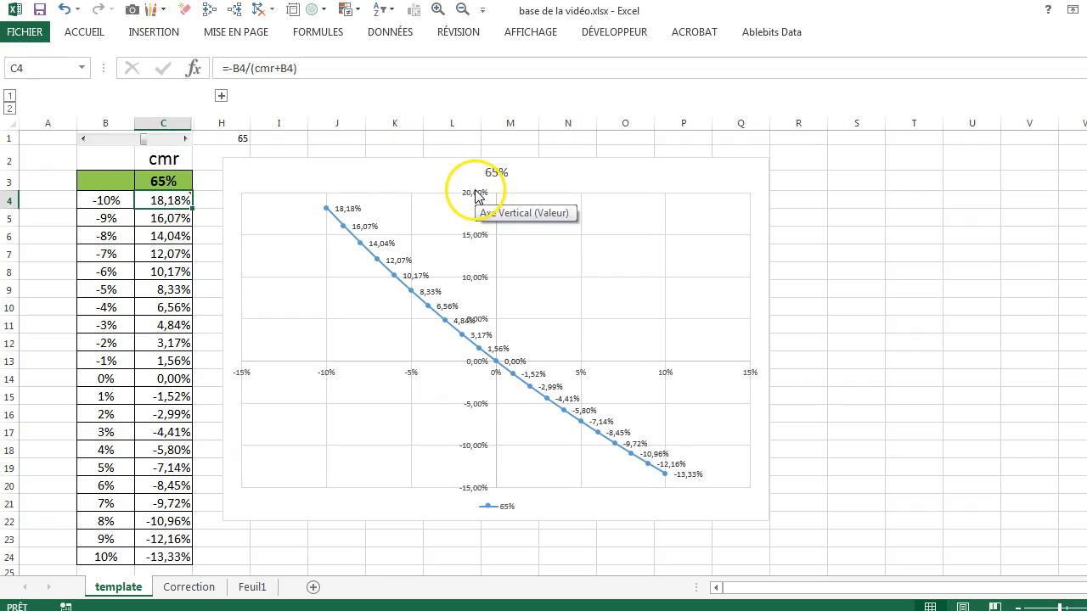
Fix the limits of the chart's vertical axis at a minimum of -0,3 and a maximum of 1,0
{"action": "left_click", "coordinate": [475, 195]}
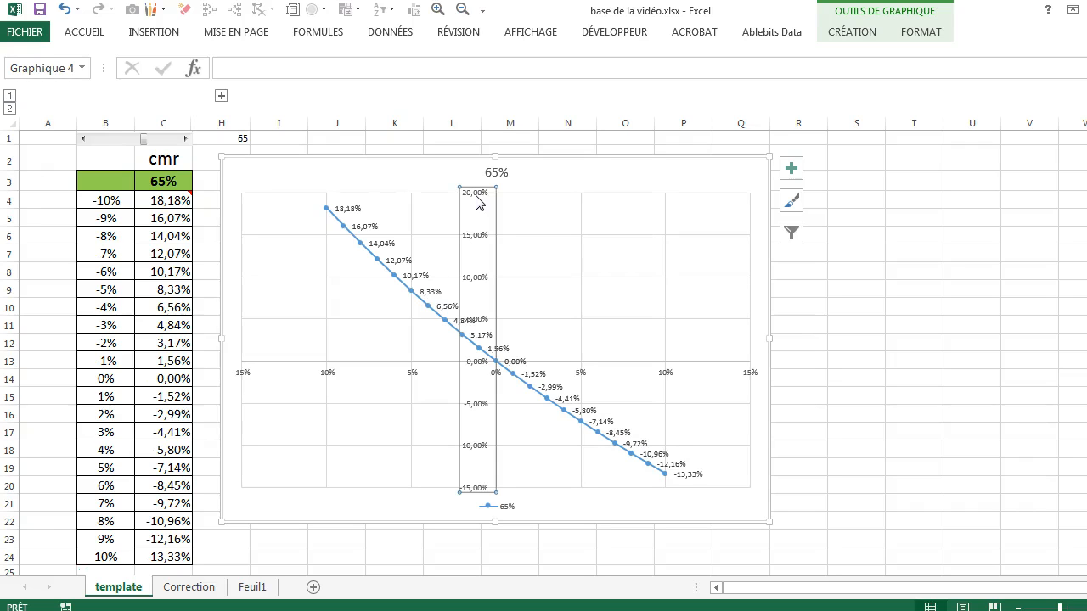
{"action": "right_click", "coordinate": [477, 201]}
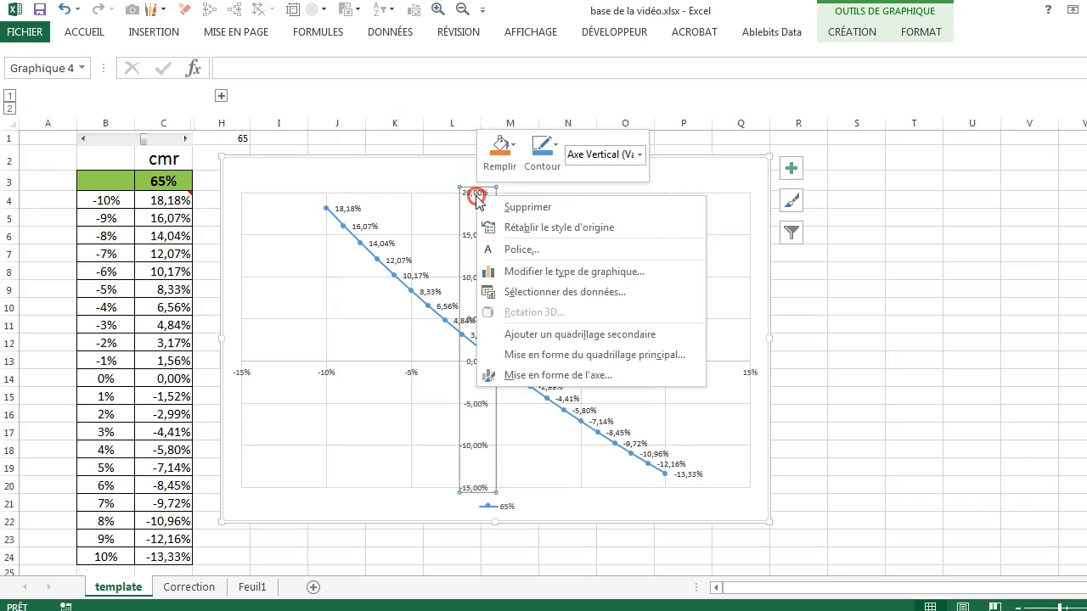
{"action": "left_click", "coordinate": [552, 375]}
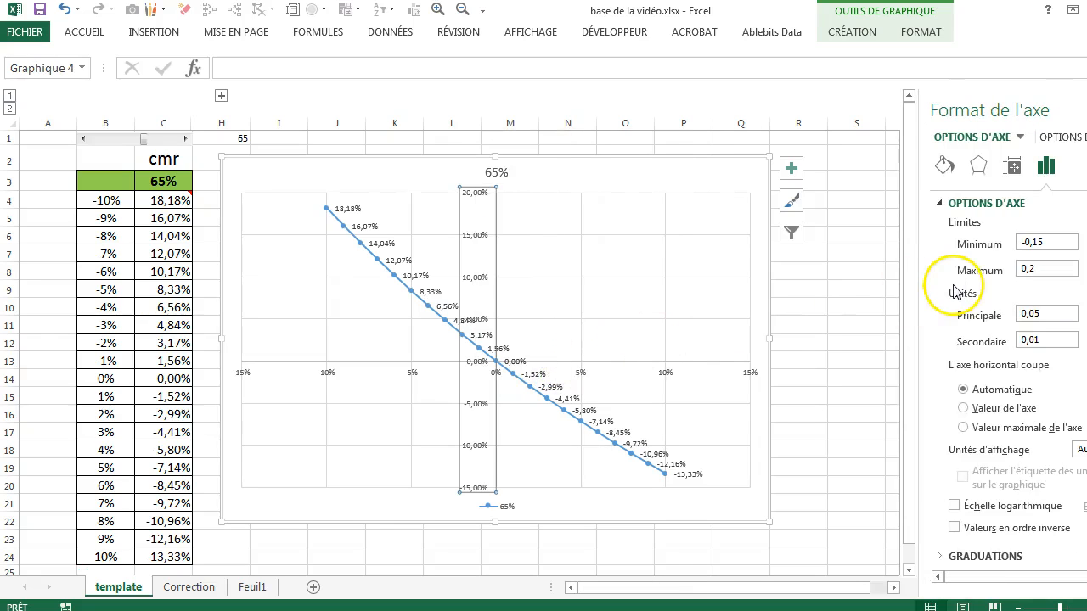
{"action": "left_click_drag", "start_coordinate": [918, 234], "coordinate": [759, 230]}
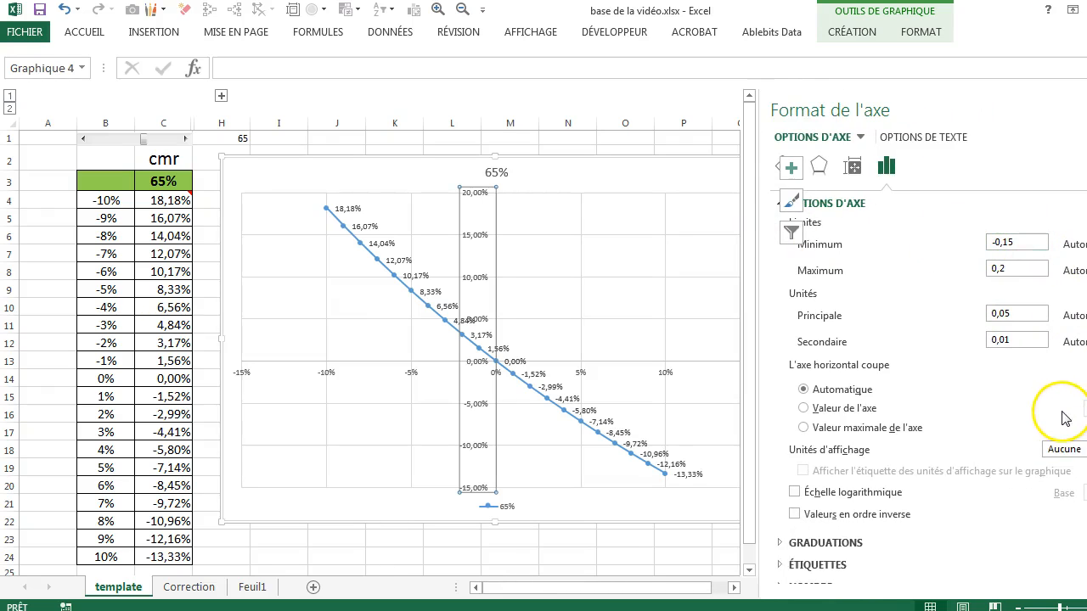
{"action": "left_click", "coordinate": [1016, 242]}
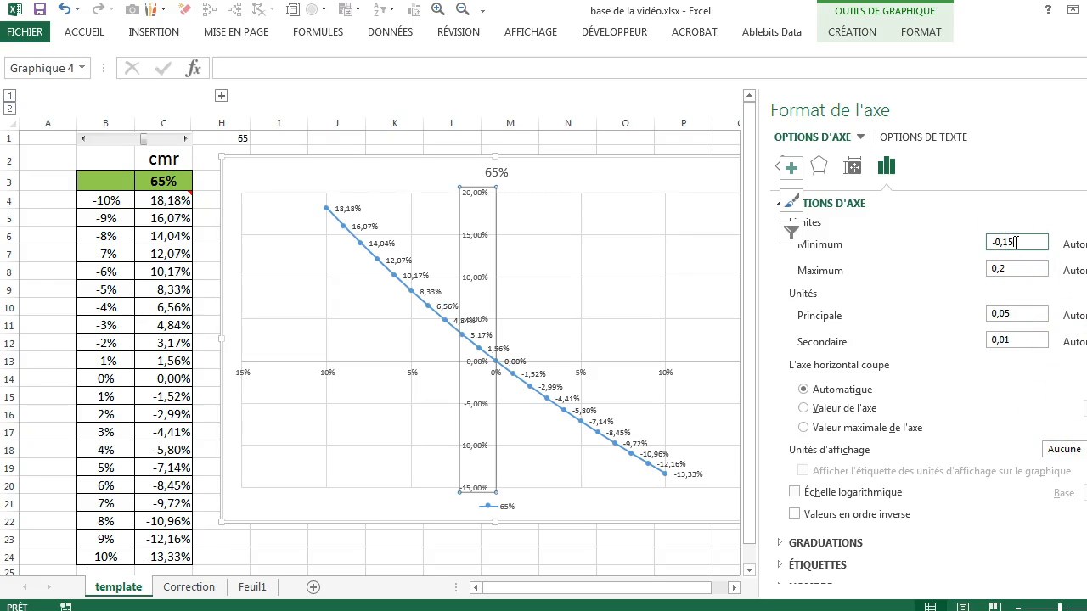
{"action": "key", "text": "BackSpace"}
{"action": "key", "text": "Return"}
{"action": "left_click", "coordinate": [1026, 268]}
{"action": "left_click_drag", "start_coordinate": [1025, 268], "coordinate": [975, 281]}
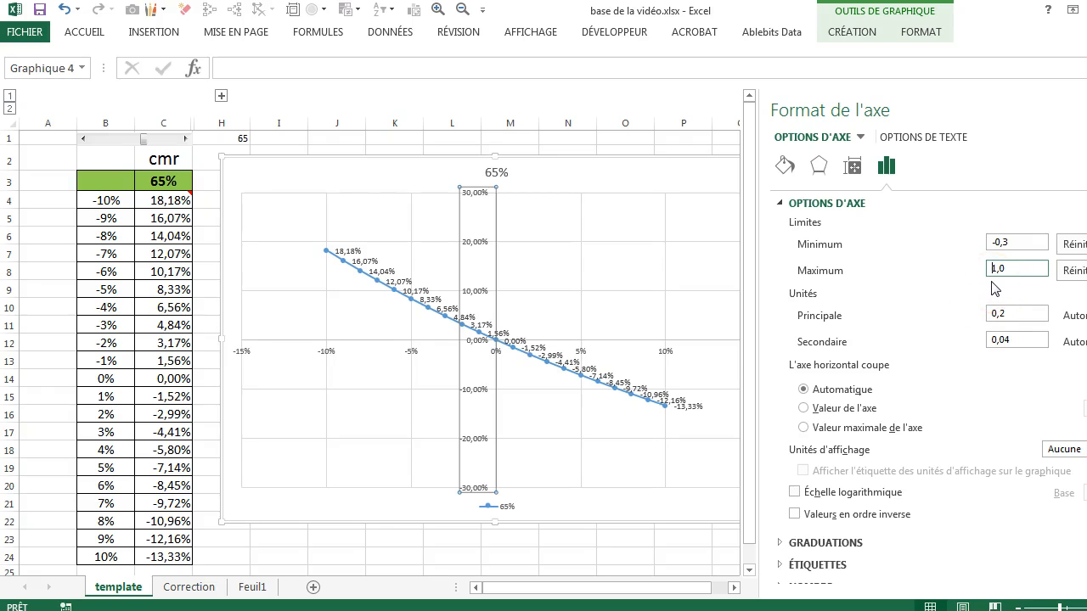
{"action": "key", "text": "Return"}
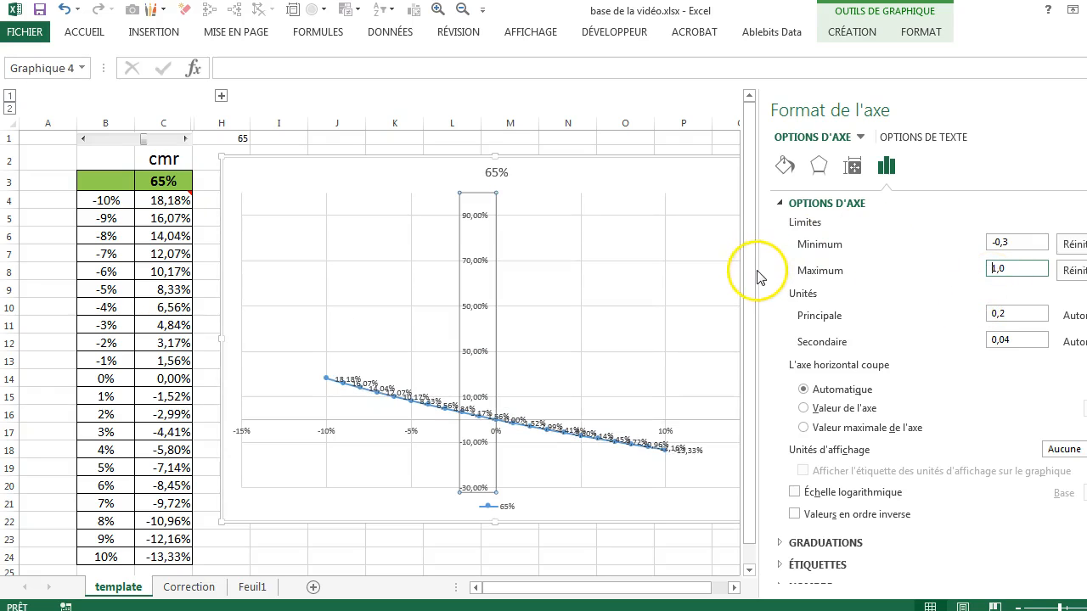
{"action": "mouse_move", "coordinate": [754, 274]}
{"action": "left_mouse_down"}
{"action": "mouse_move", "coordinate": [888, 290]}
{"action": "mouse_move", "coordinate": [1061, 290]}
{"action": "left_mouse_up"}
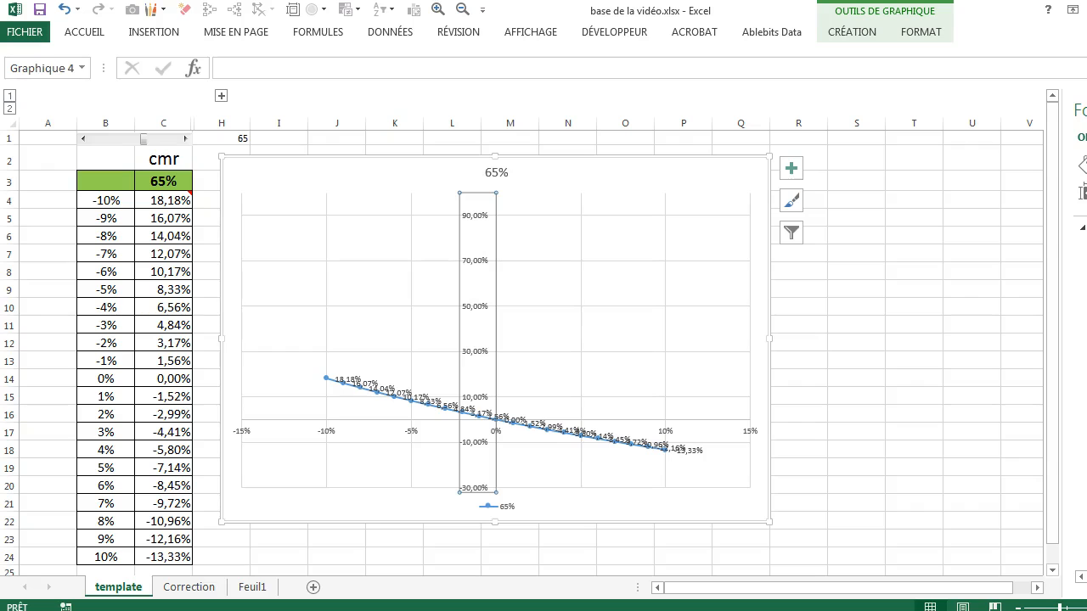
Close the axis formatting pane, deselect the chart and lower the scroll bar value to 30
{"action": "left_click", "coordinate": [1086, 110]}
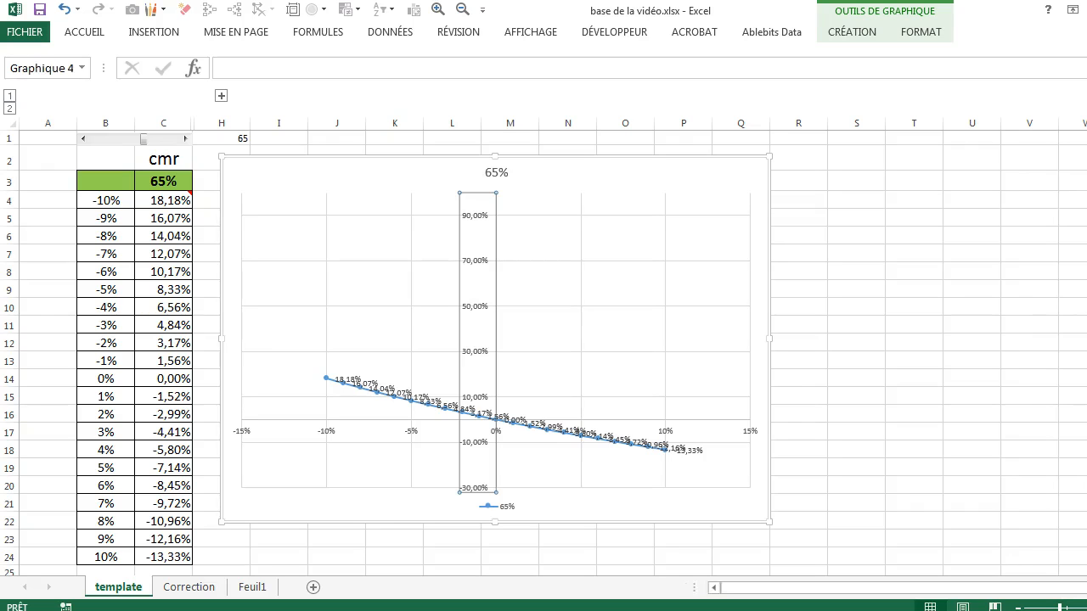
{"action": "left_click", "coordinate": [899, 360]}
{"action": "left_click", "coordinate": [83, 138]}
{"action": "left_click", "coordinate": [83, 139]}
{"action": "left_click", "coordinate": [83, 139]}
{"action": "left_click", "coordinate": [83, 138]}
{"action": "left_click", "coordinate": [83, 139]}
{"action": "left_click", "coordinate": [109, 141]}
{"action": "left_click", "coordinate": [109, 141]}
{"action": "left_click", "coordinate": [109, 140]}
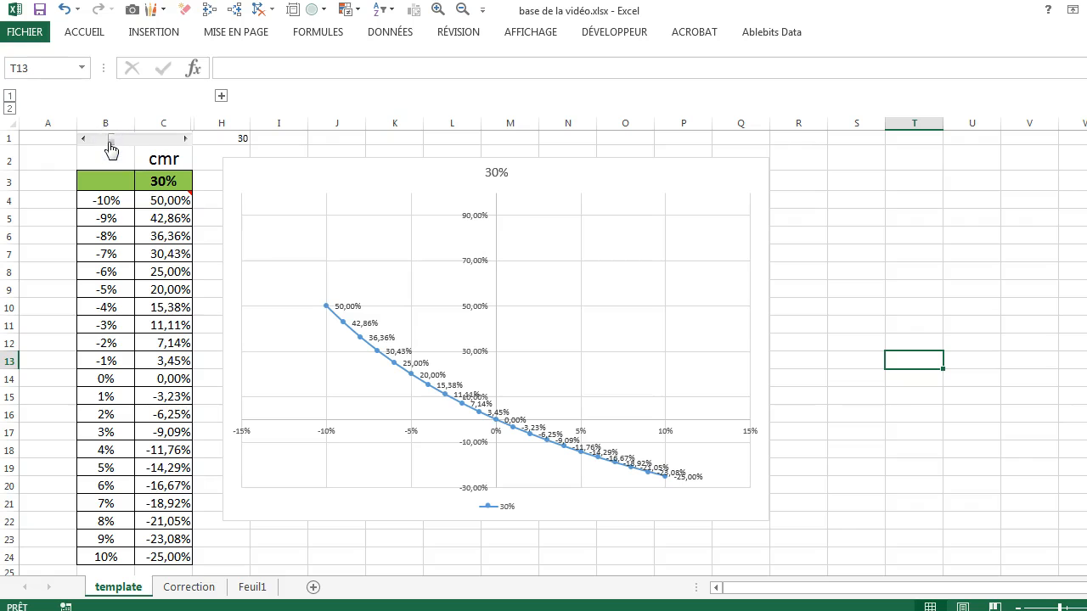
Move the scroll bar's slider close to its minimum and raise the value in single steps past 13
{"action": "left_click_drag", "start_coordinate": [111, 149], "coordinate": [91, 146]}
{"action": "left_click", "coordinate": [184, 138]}
{"action": "left_click", "coordinate": [184, 139]}
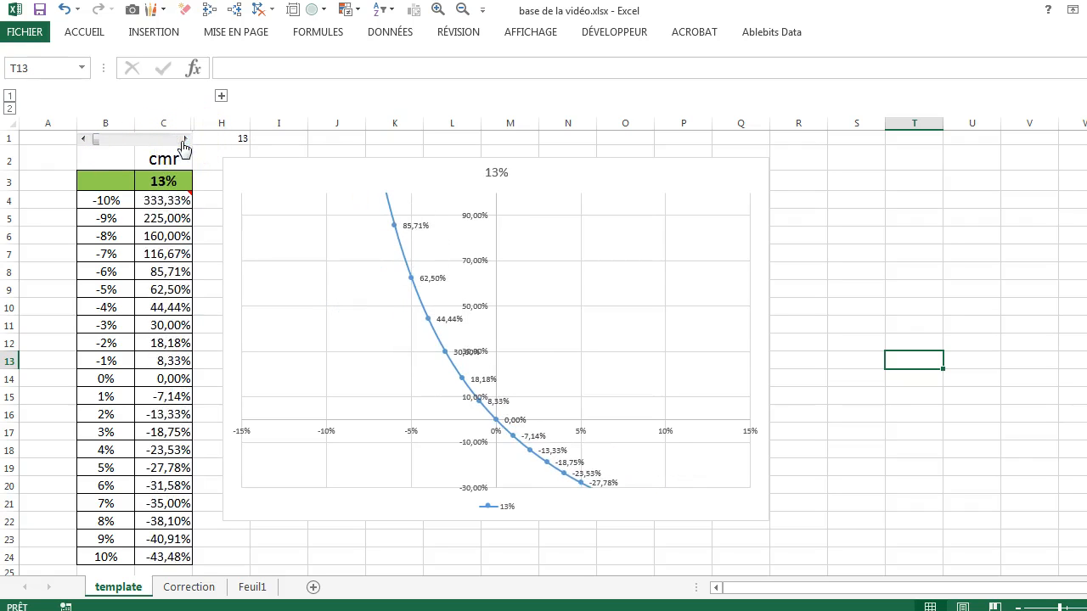
{"action": "left_click", "coordinate": [184, 138]}
{"action": "left_click_drag", "start_coordinate": [184, 139], "coordinate": [184, 139]}
{"action": "left_click", "coordinate": [185, 139]}
Raise the scroll bar value in increments of ten up to 91
{"action": "left_click", "coordinate": [168, 146]}
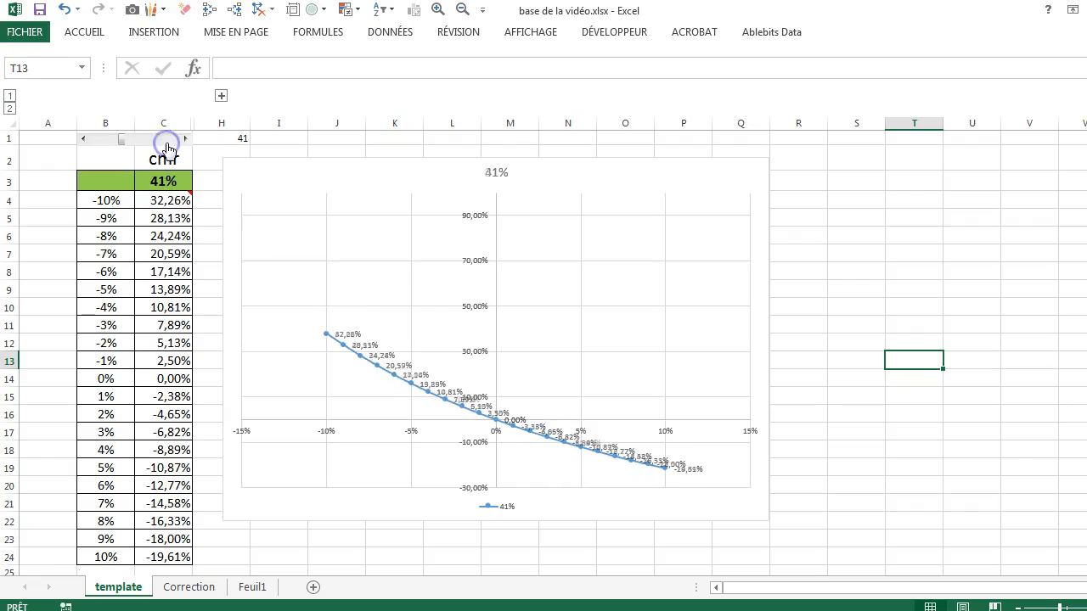
{"action": "left_click", "coordinate": [168, 140]}
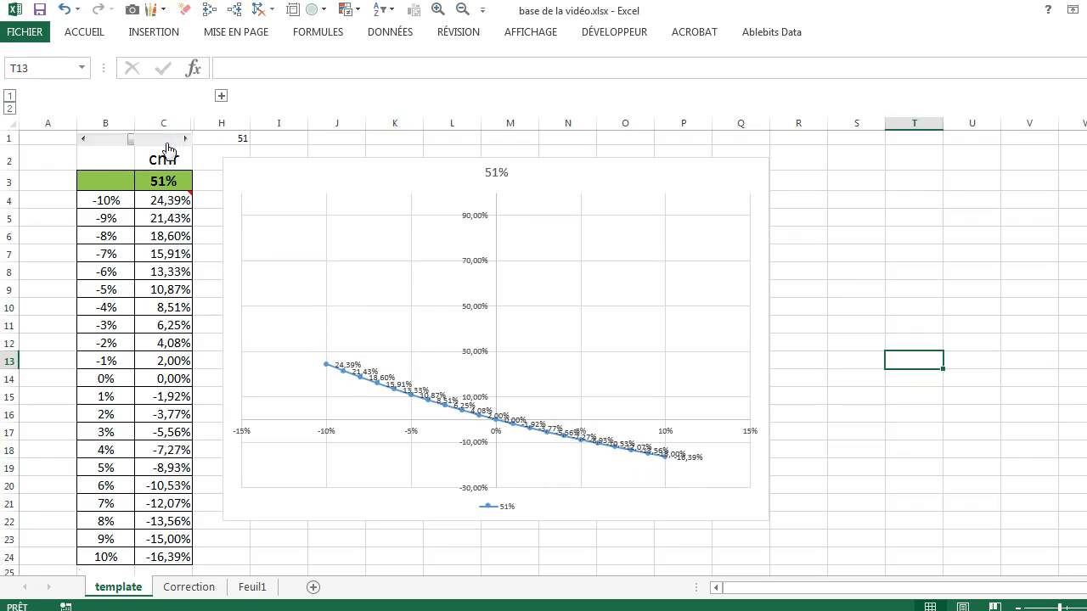
{"action": "left_click", "coordinate": [167, 141]}
{"action": "left_click", "coordinate": [168, 142]}
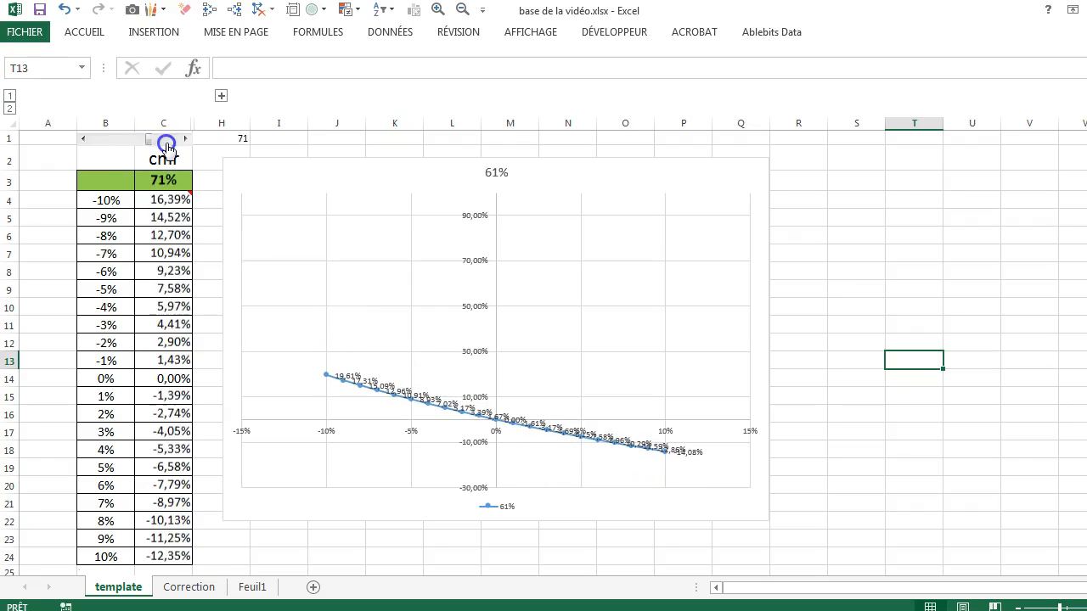
{"action": "left_click", "coordinate": [168, 143]}
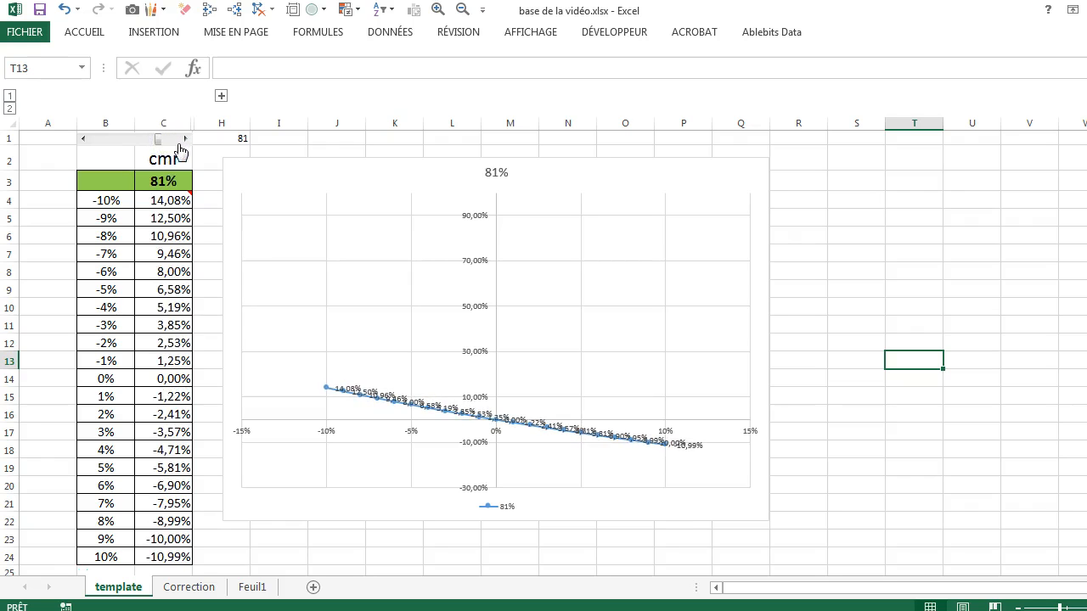
{"action": "left_click", "coordinate": [178, 141]}
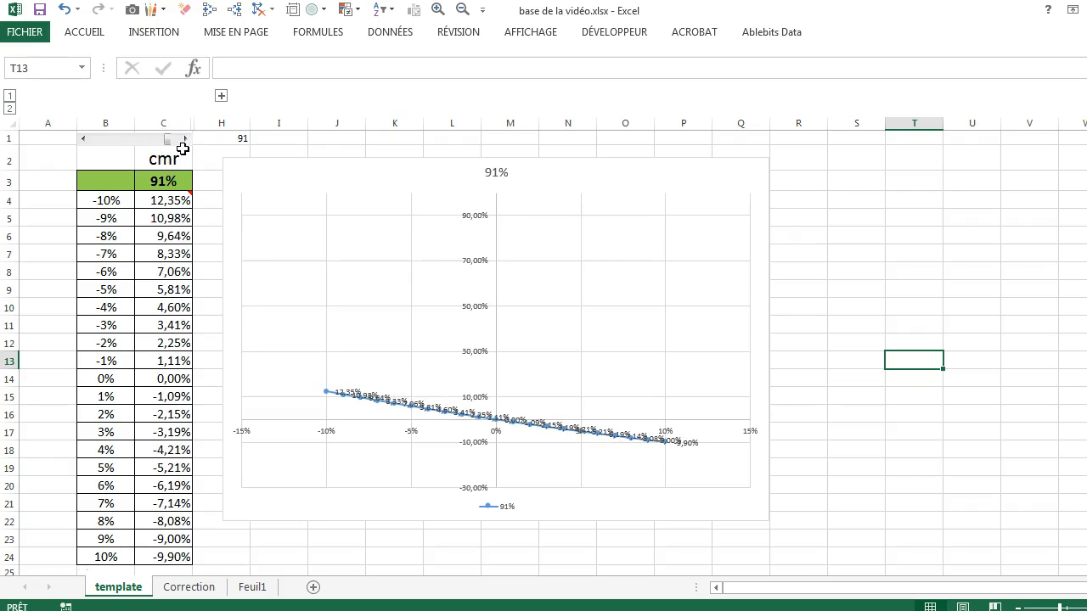